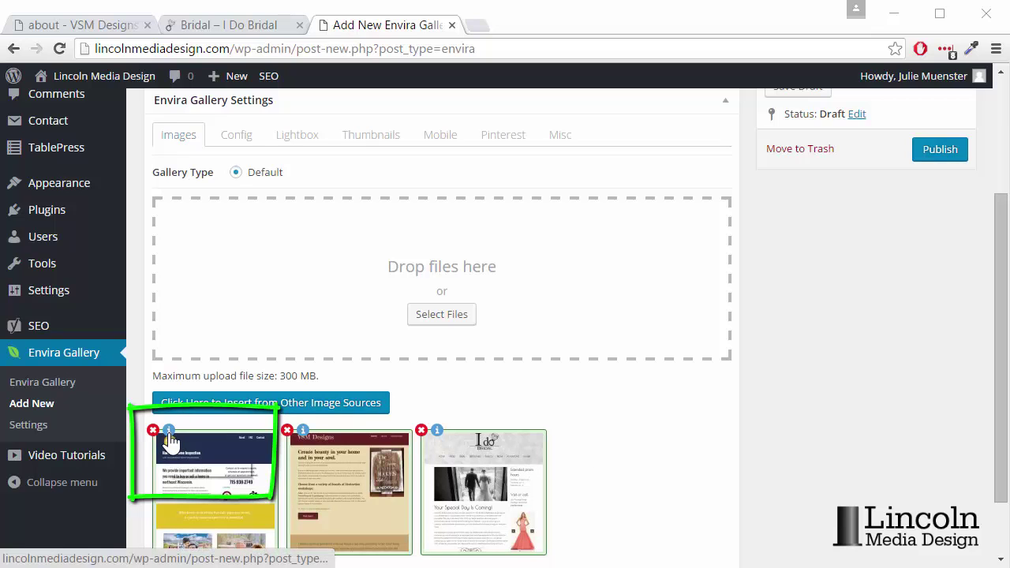
Open the Harmony image's details and correct its title from 'Harmoney' to 'Harmony Home Inspection'.
click(170, 436)
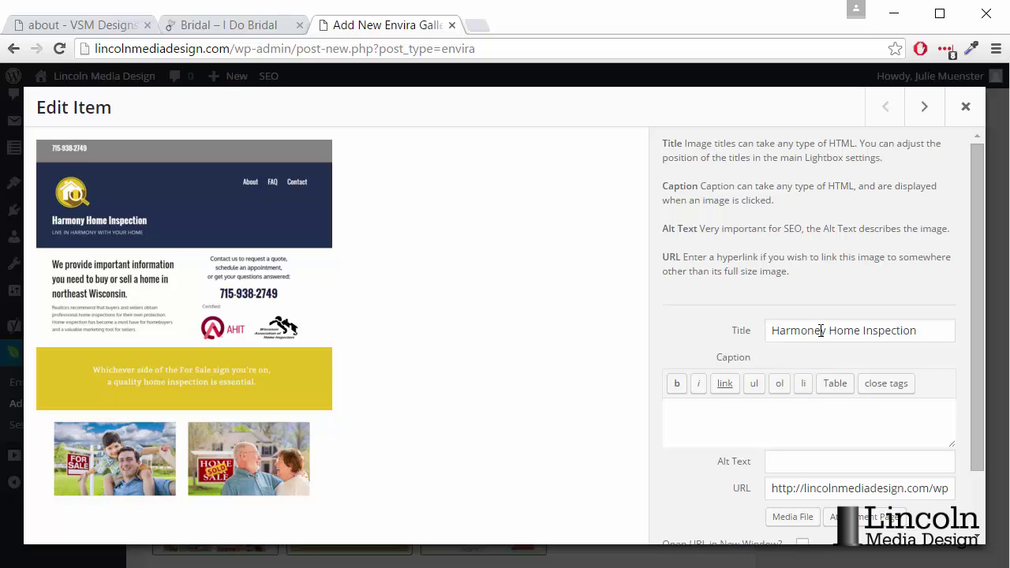
click(821, 331)
key(BackSpace)
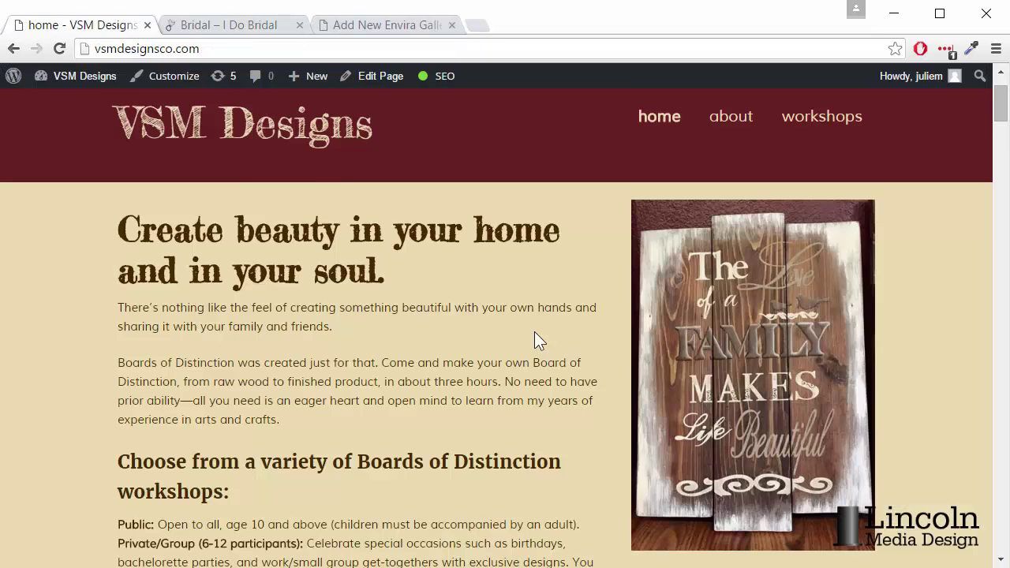
Scroll to the March Projects gallery and enlarge the '$35 Sister, Aunt' photo in the lightbox.
scroll(534, 336, down, 15)
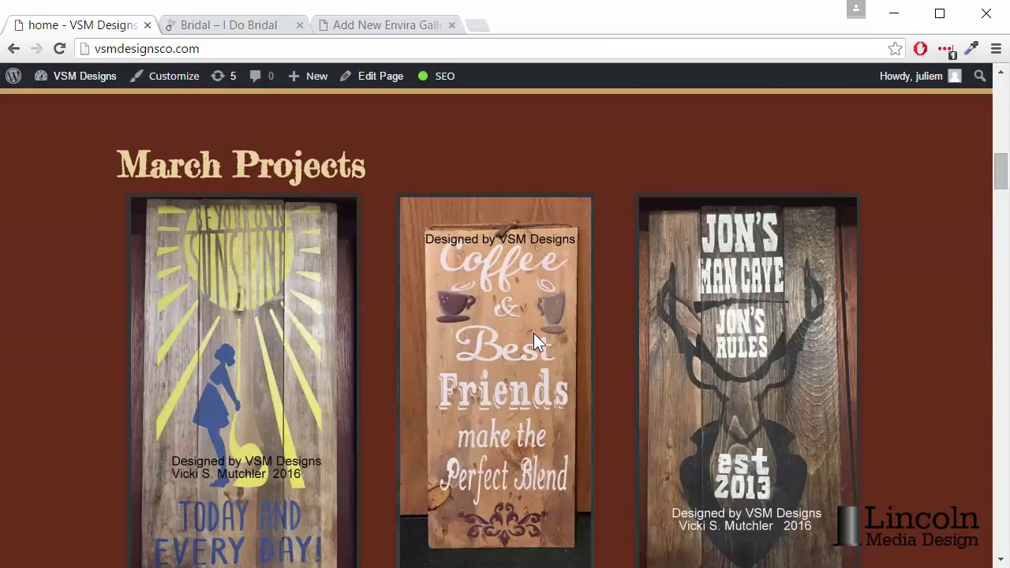
scroll(536, 340, down, 1)
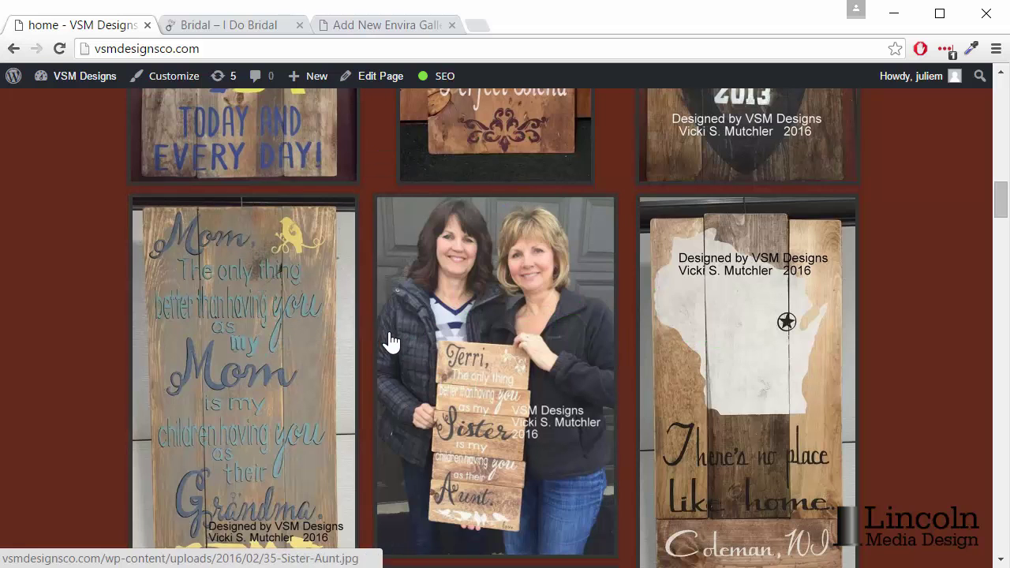
click(530, 290)
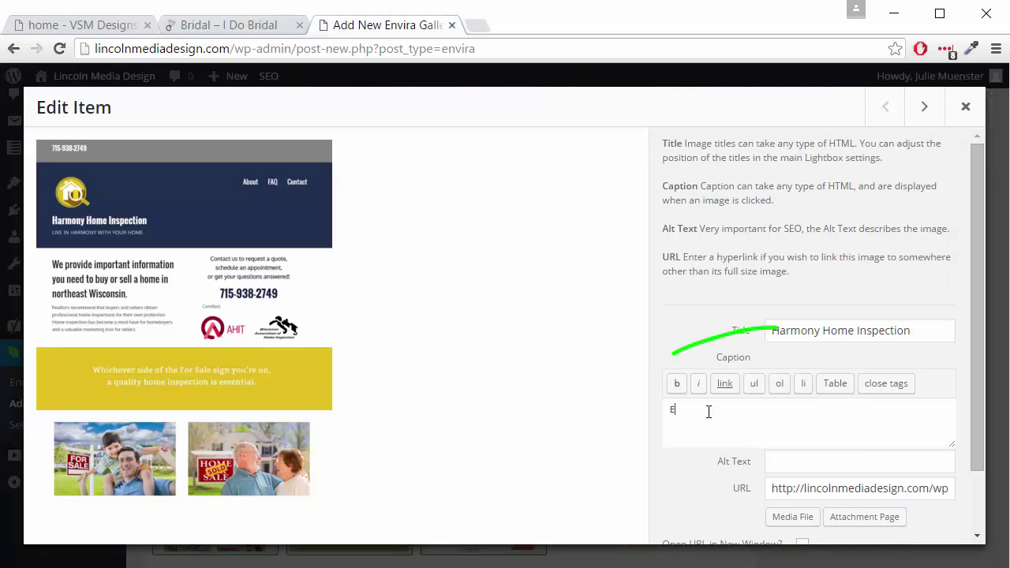
Give the Harmony image caption 'Example of a one-page site' and alt text 'home page of Harmony Home Inspection website'.
text(xam)
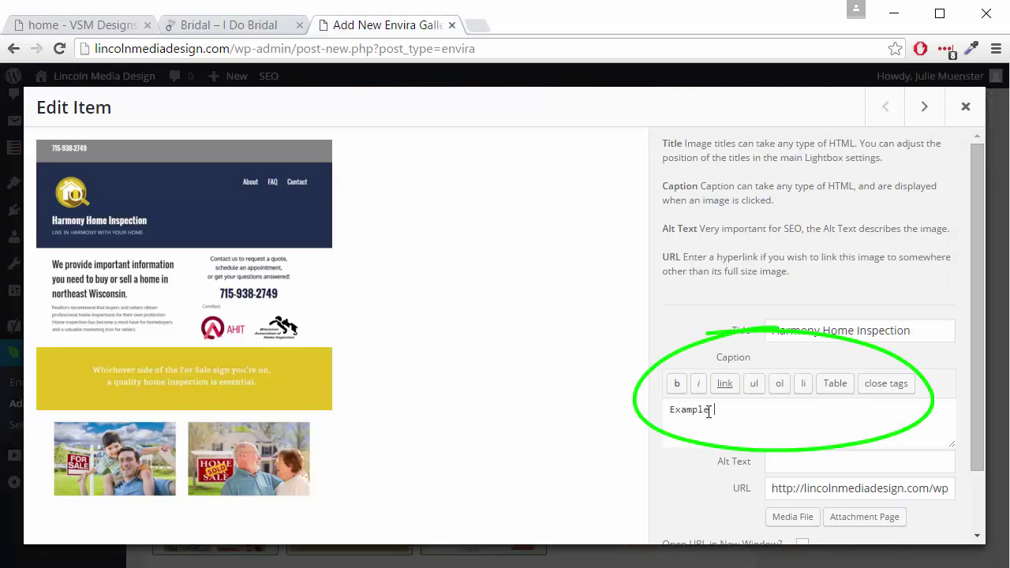
text(ple of a one-page site)
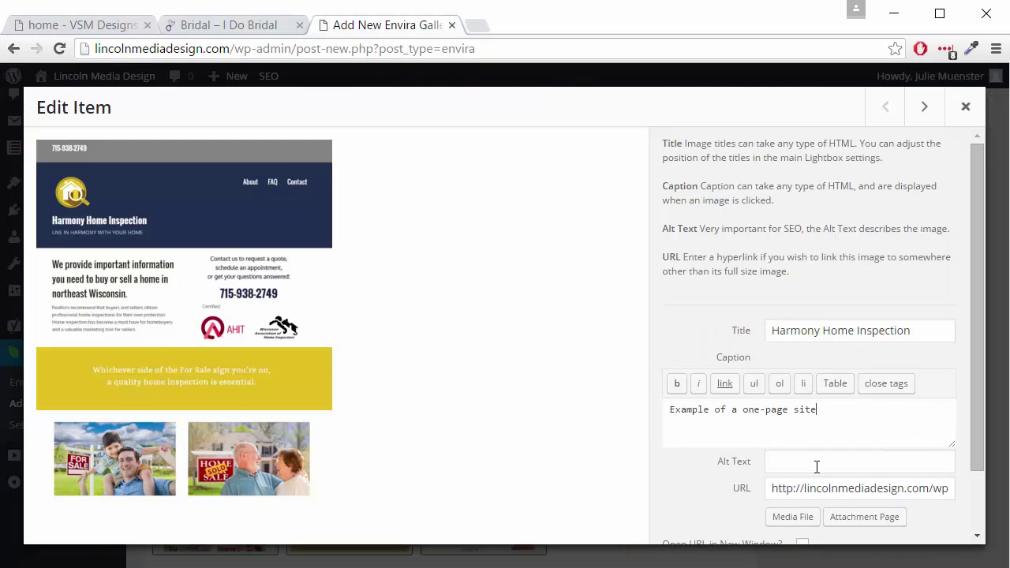
click(778, 463)
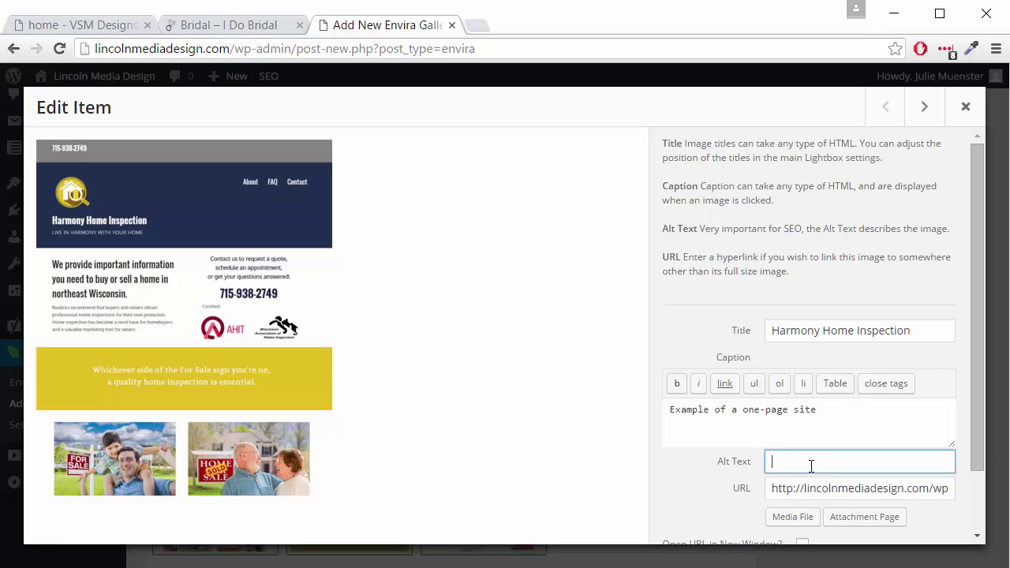
text(home page of Harmony Home Inspe)
text(ction website)
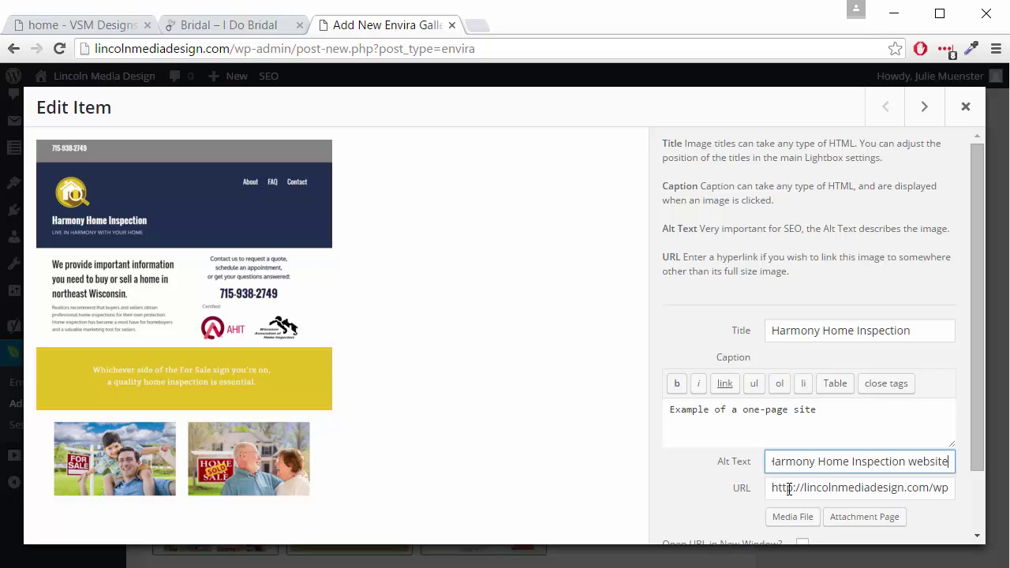
scroll(710, 495, down, 2)
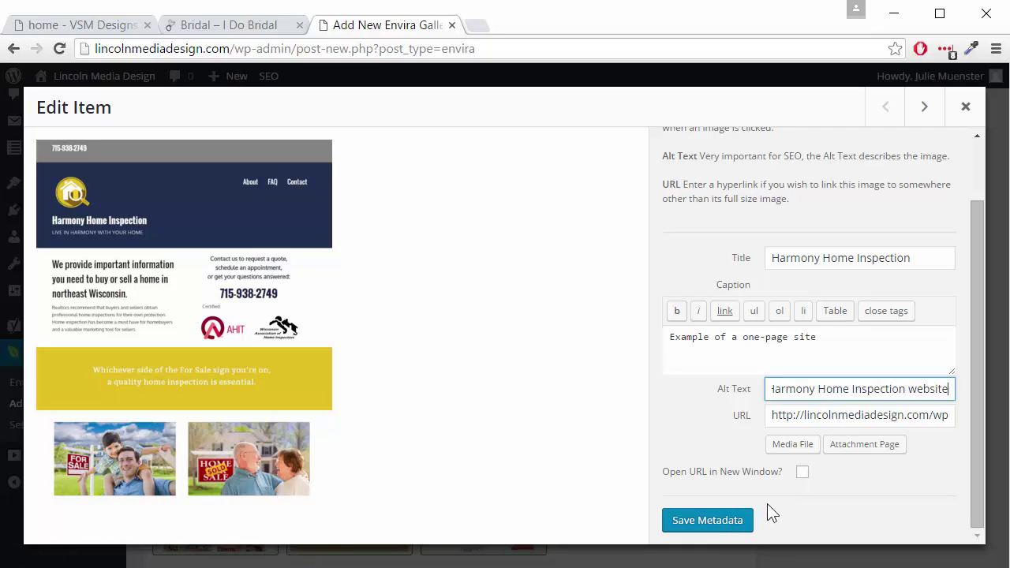
Save the Harmony image metadata and move on to the VSM Designs image's caption.
click(726, 527)
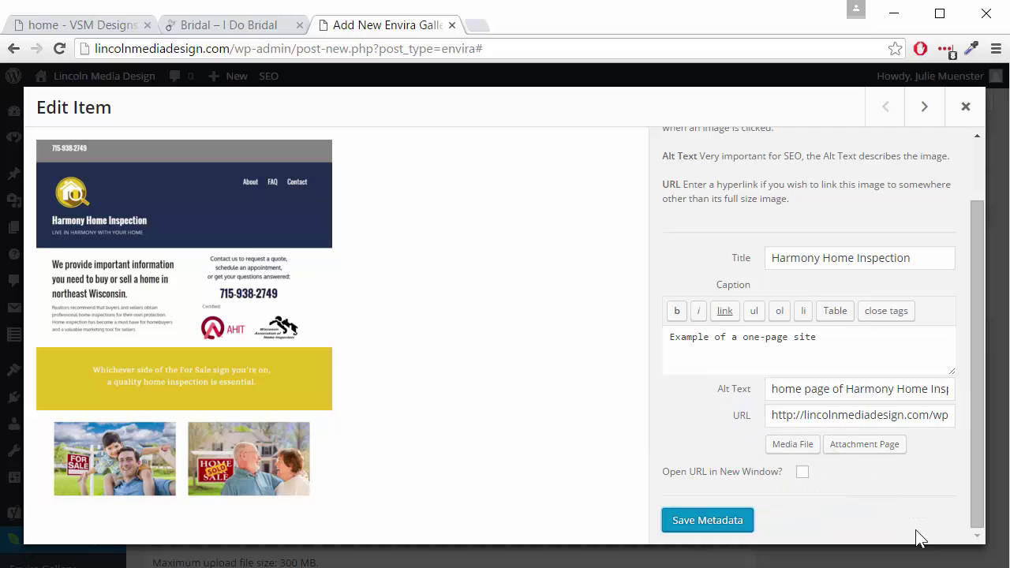
click(924, 107)
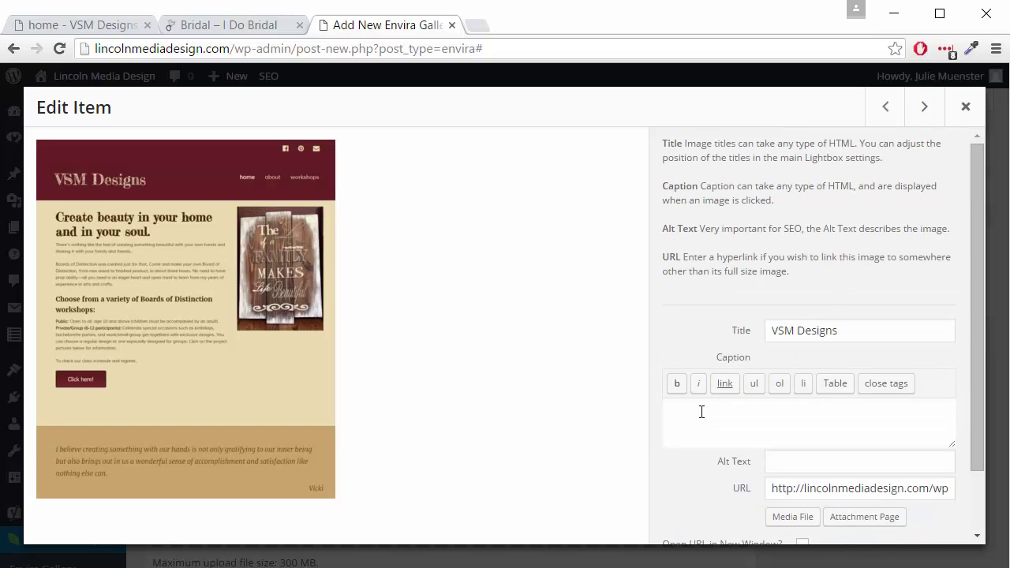
click(801, 401)
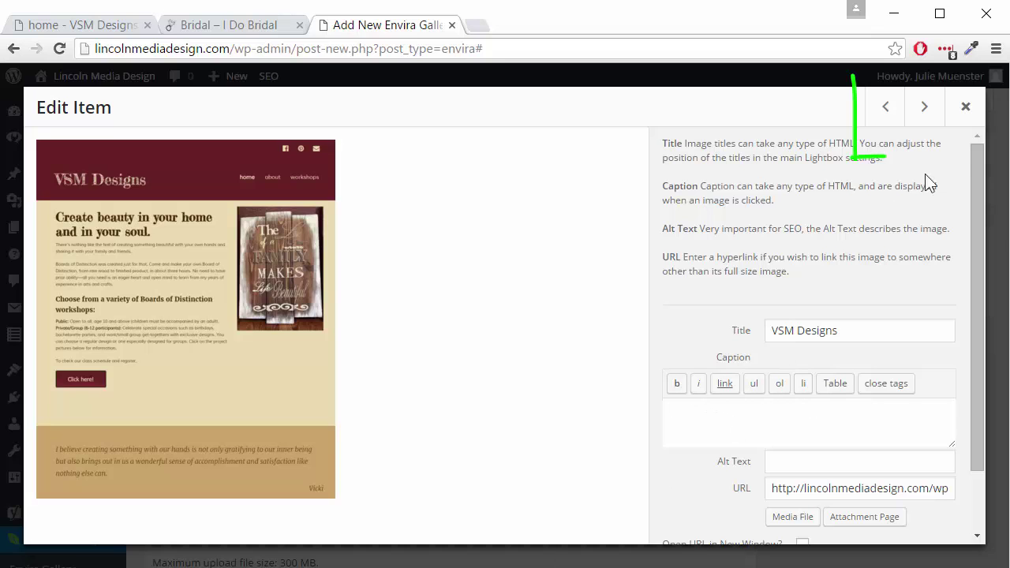
Drag the gallery thumbnails into the order VSM Designs, I Do Bridal, Harmony Home Inspection.
click(965, 109)
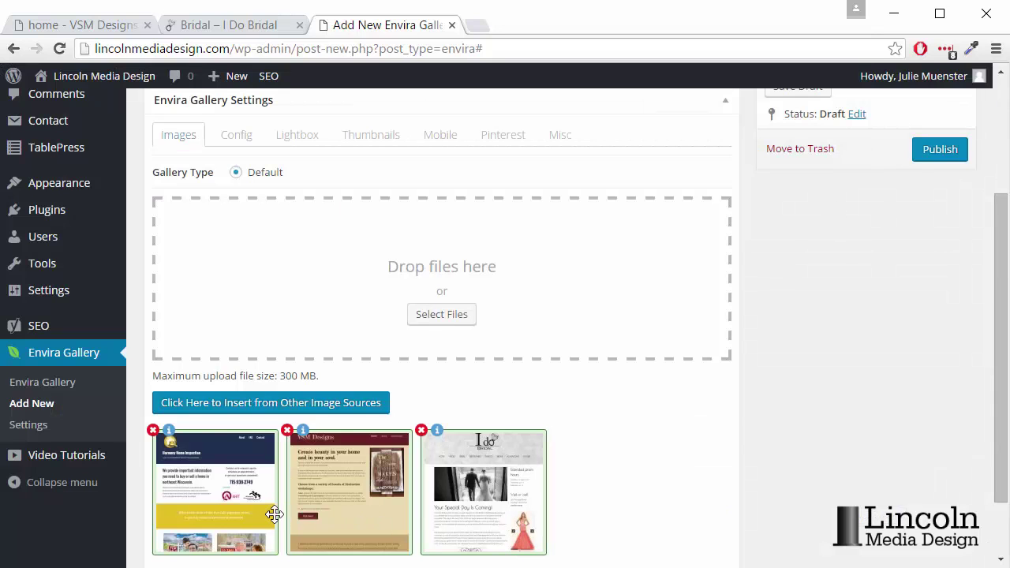
drag(238, 503, 371, 492)
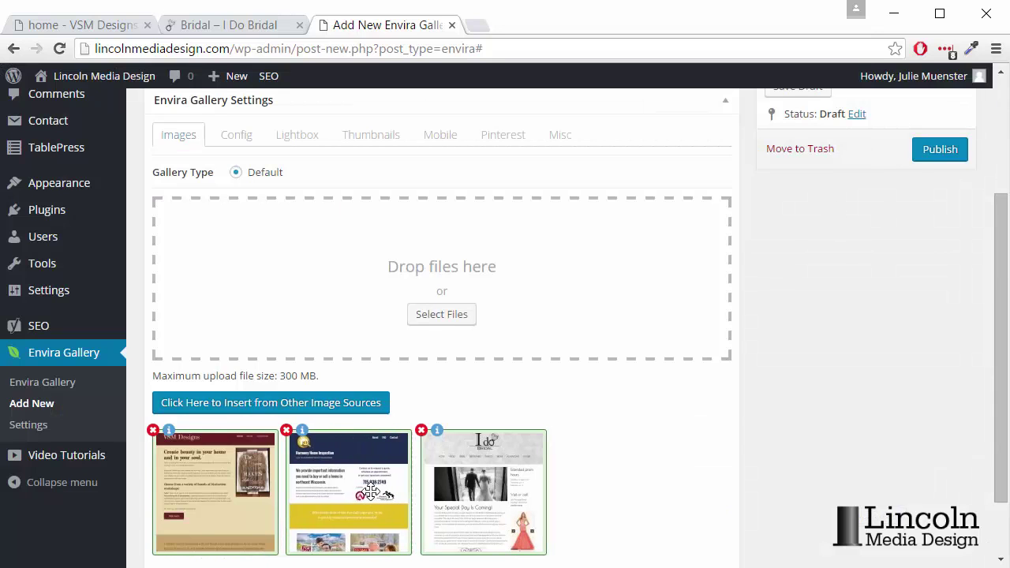
drag(491, 461, 355, 473)
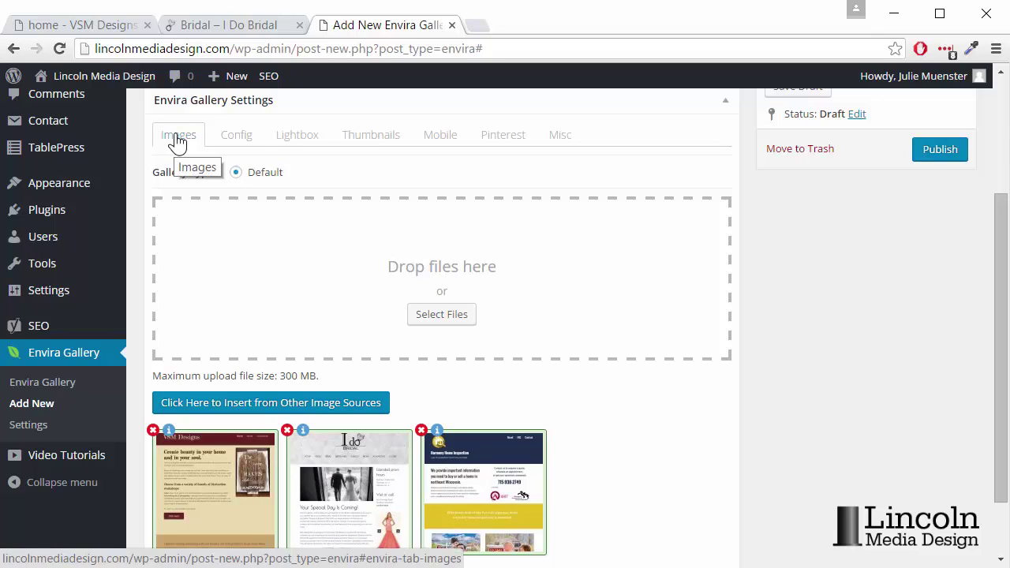
On the Config tab, keep Number of Gallery Columns at three.
click(241, 144)
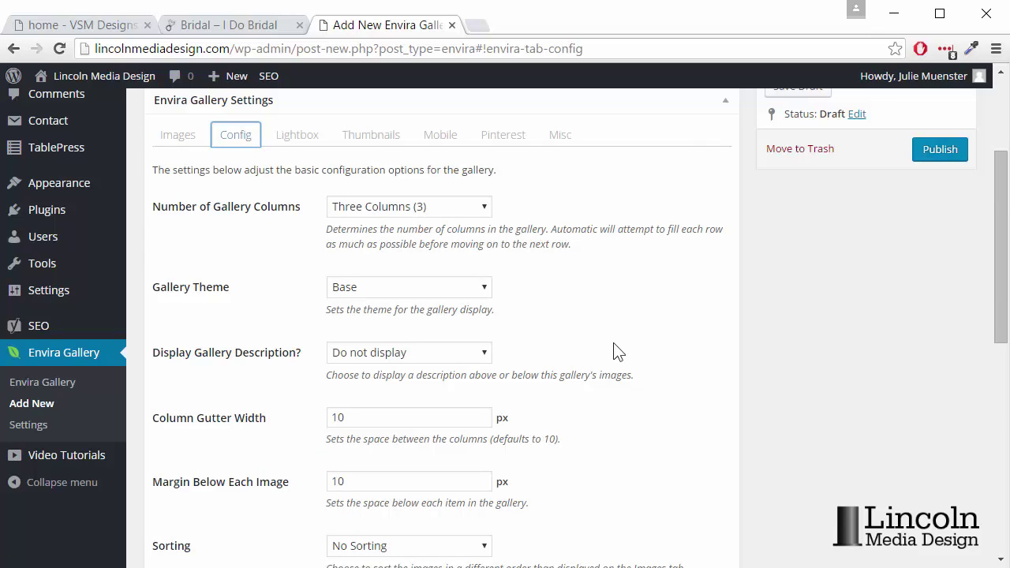
click(484, 209)
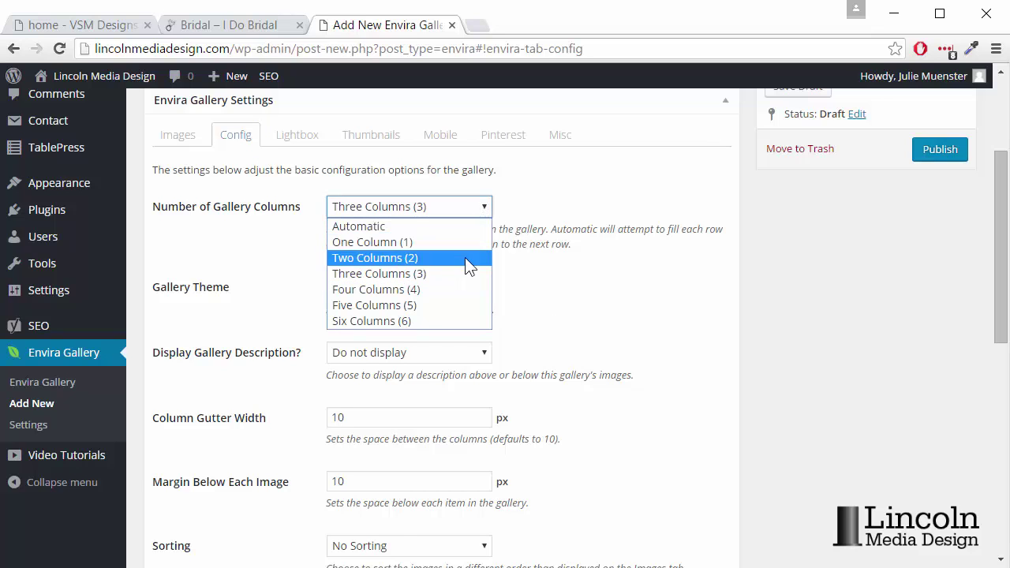
click(583, 283)
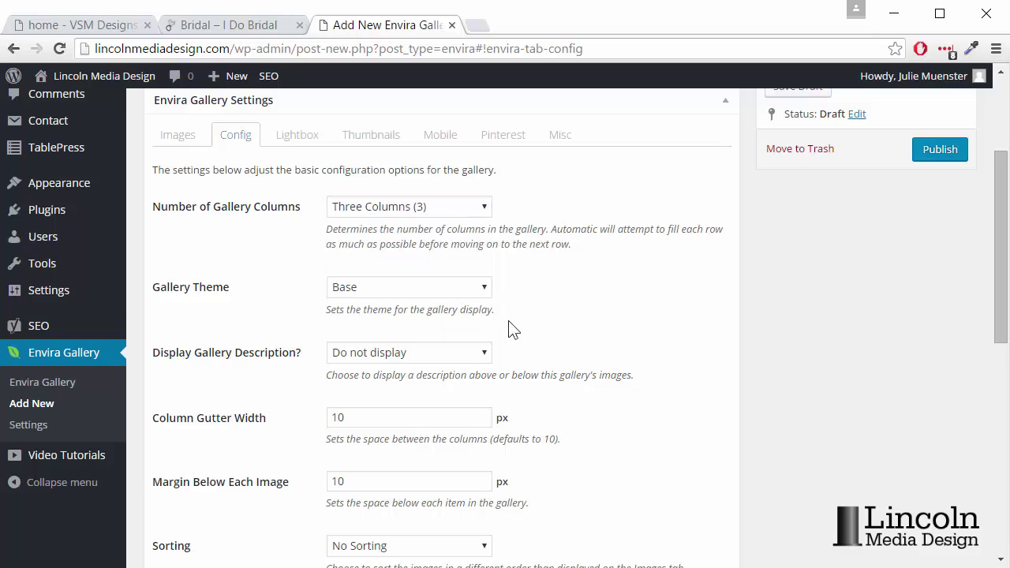
Review the Gallery Theme choices and scroll the VSM Designs site as a Base theme example.
click(486, 287)
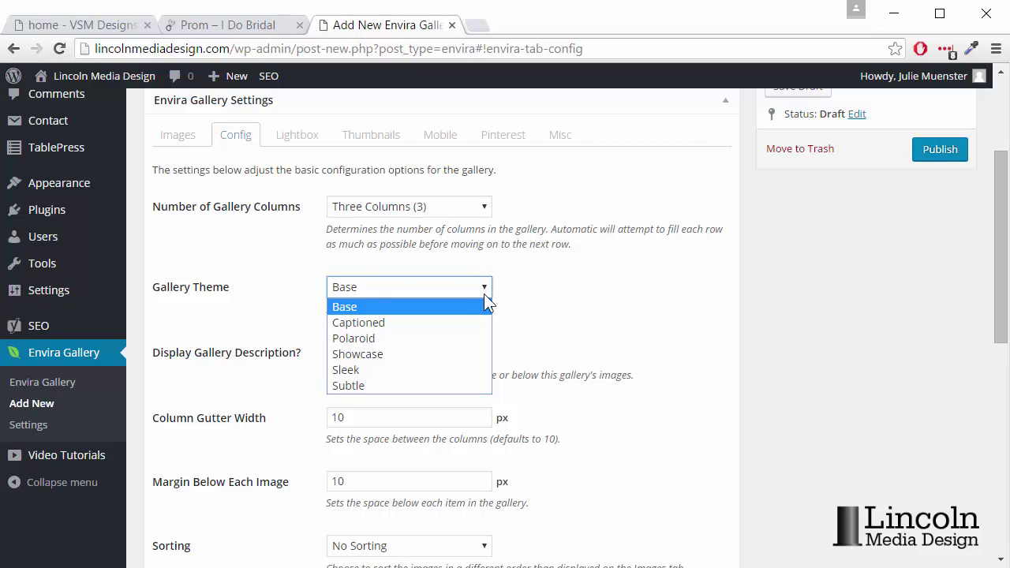
click(123, 24)
scroll(296, 363, down, 5)
scroll(304, 363, down, 15)
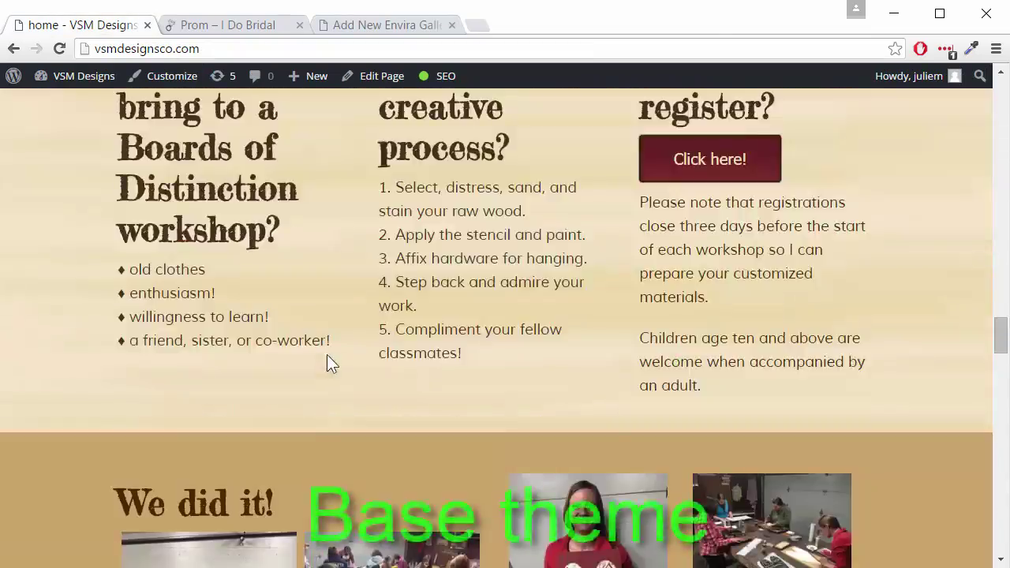
scroll(329, 362, down, 5)
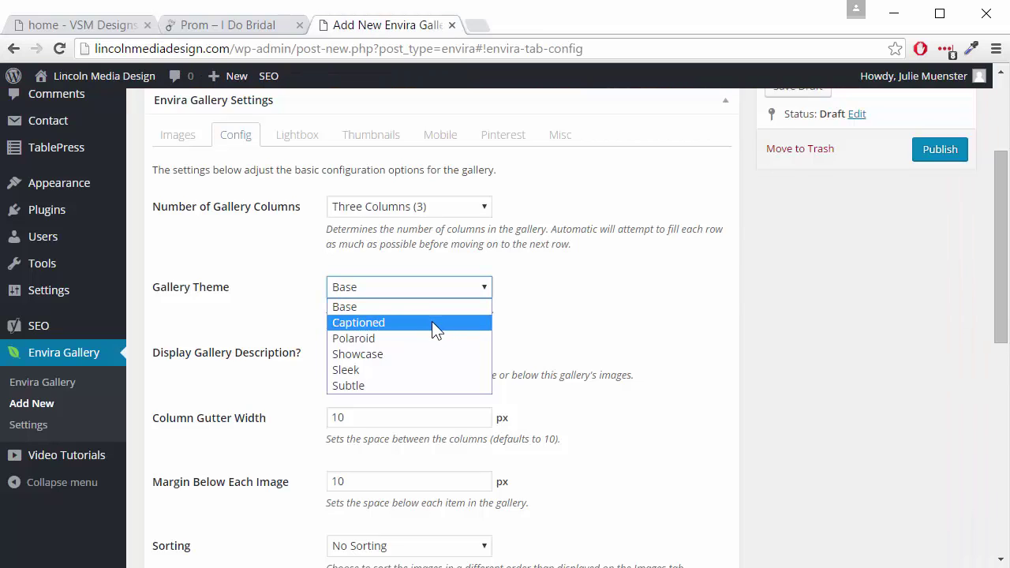
Try the Captioned theme, compare it with the VSM Designs About page, then pick Polaroid.
click(431, 321)
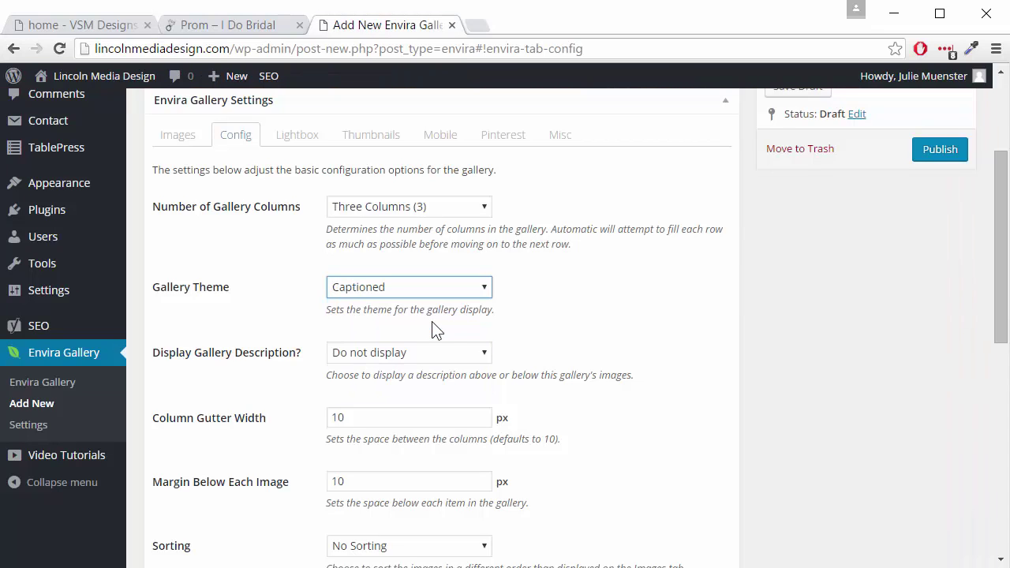
click(104, 24)
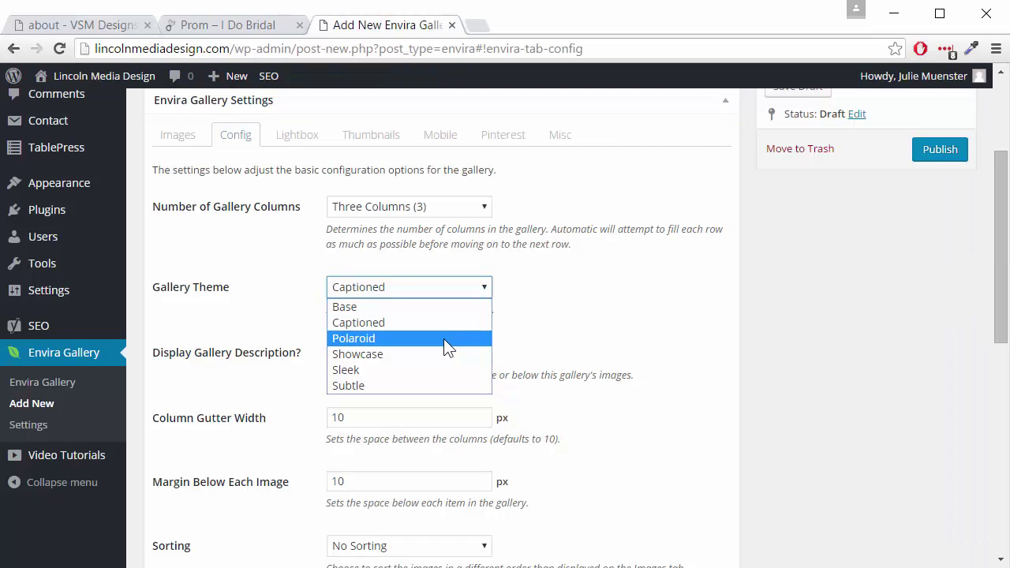
click(444, 339)
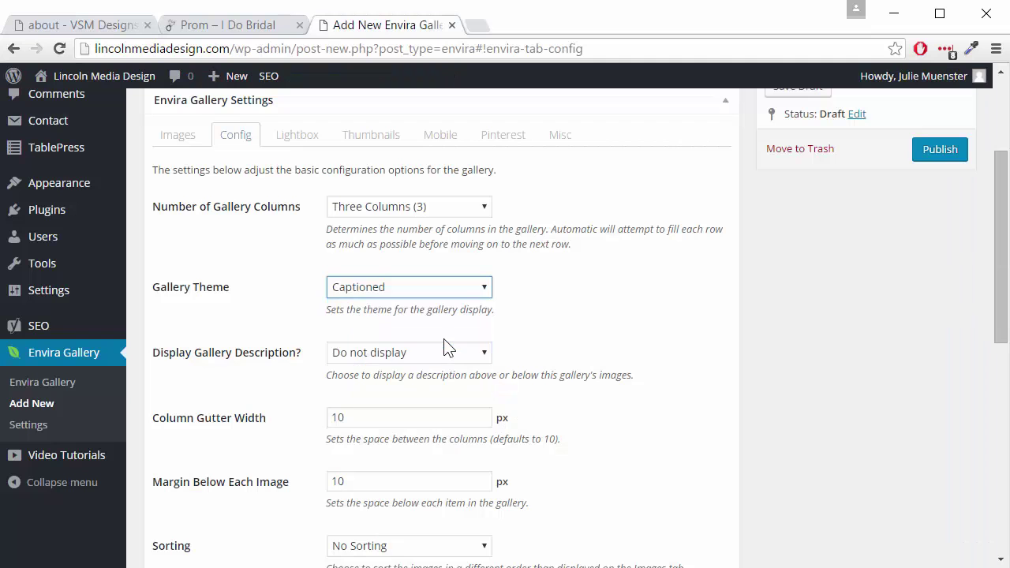
Scroll through the I Do Bridal Prom page's dress gallery as a Polaroid theme example.
click(266, 27)
scroll(961, 337, down, 1)
scroll(961, 337, down, 5)
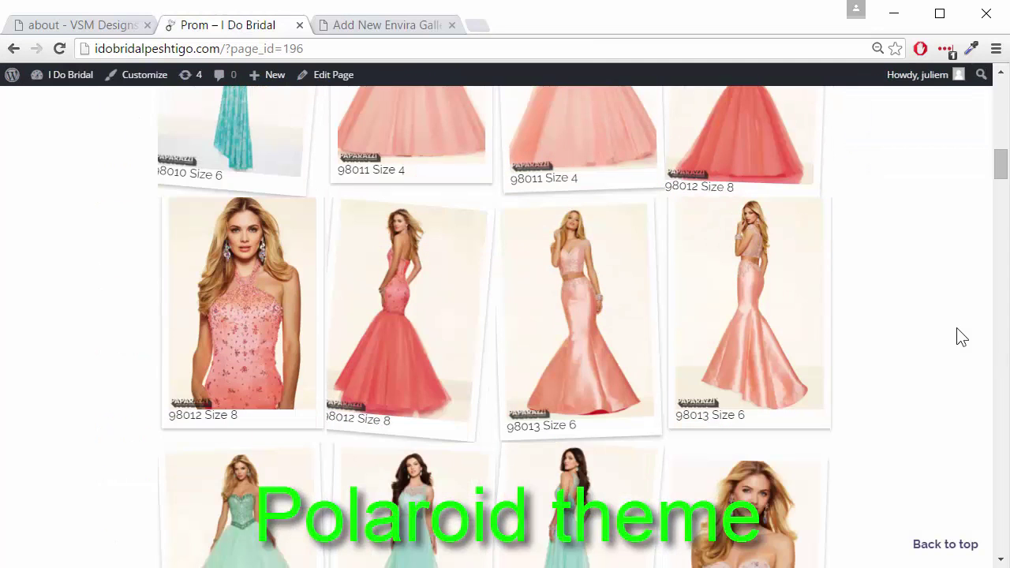
scroll(961, 337, down, 4)
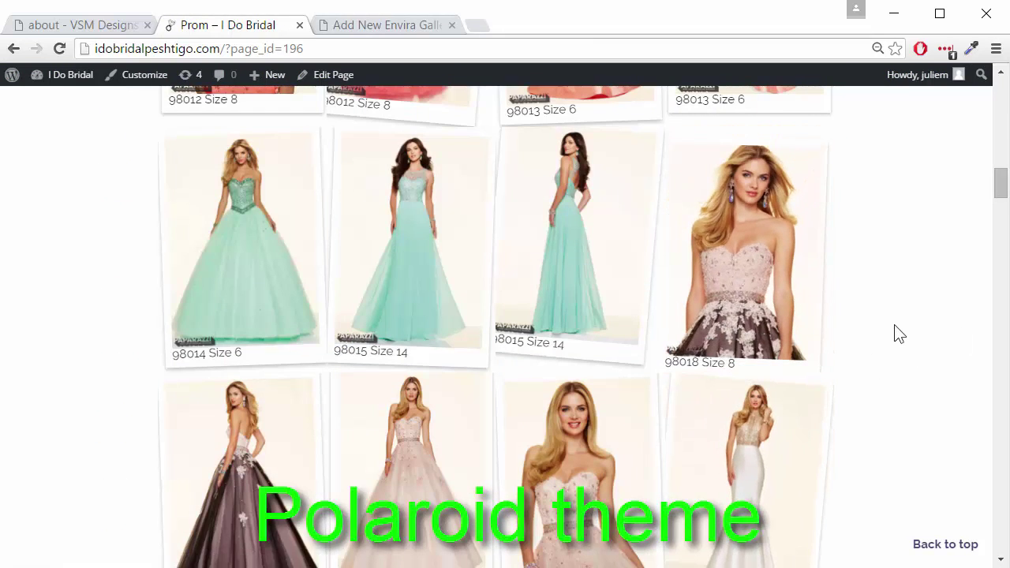
Preview the Sleek and Subtle themes, select Polaroid, and review the 640 × 480 image dimension settings.
scroll(893, 334, up, 2)
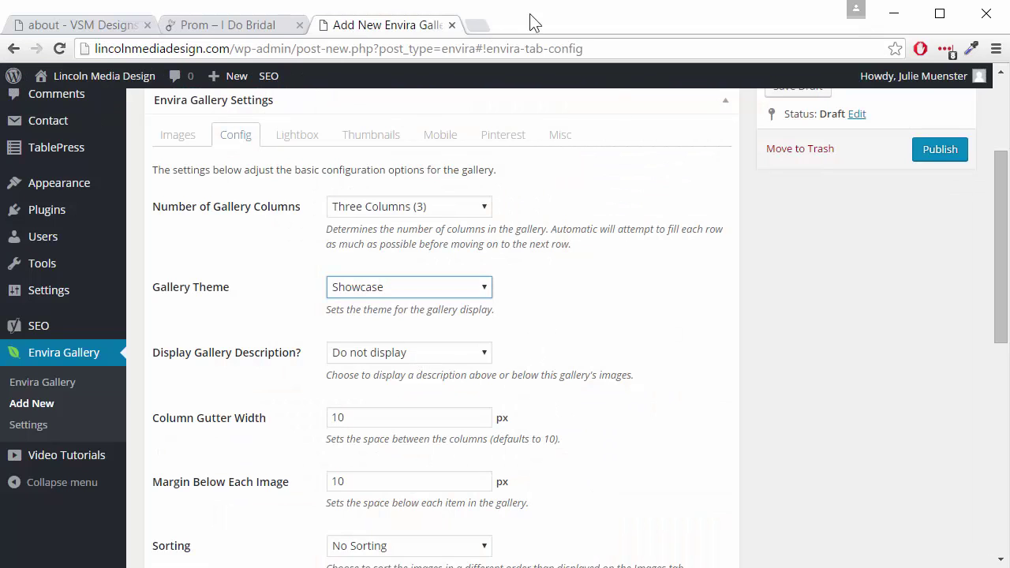
click(273, 31)
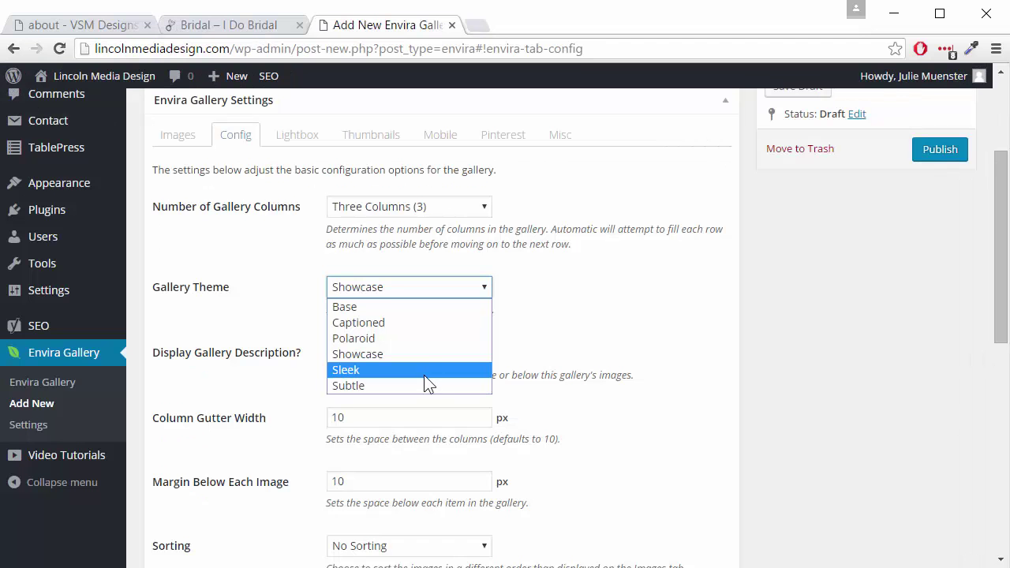
click(425, 370)
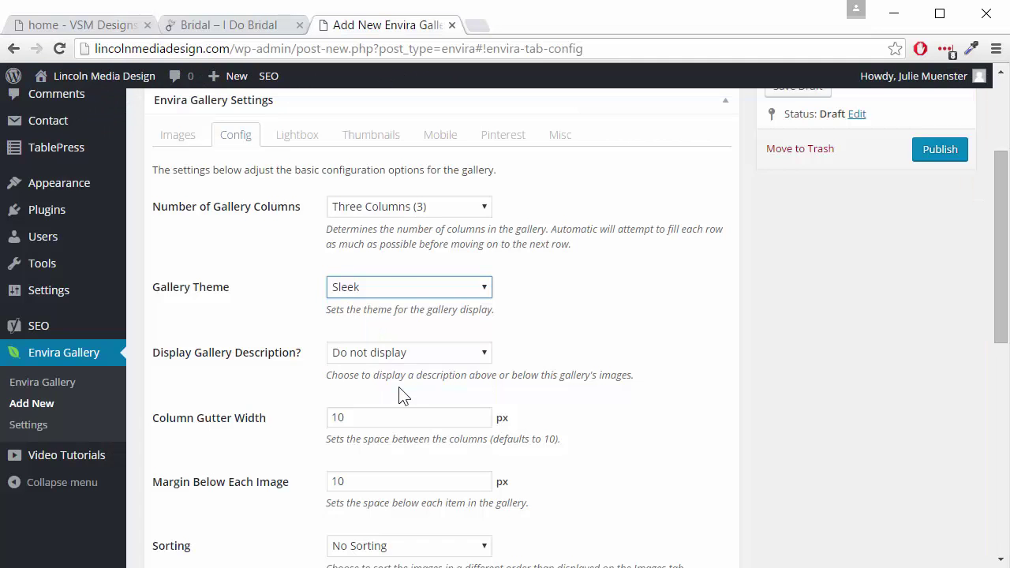
key(Down)
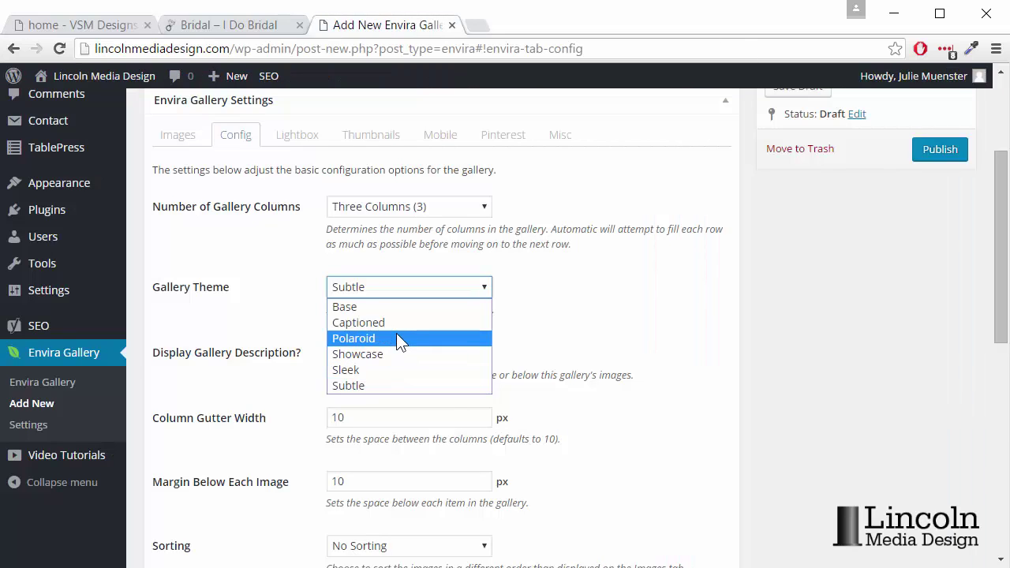
click(397, 339)
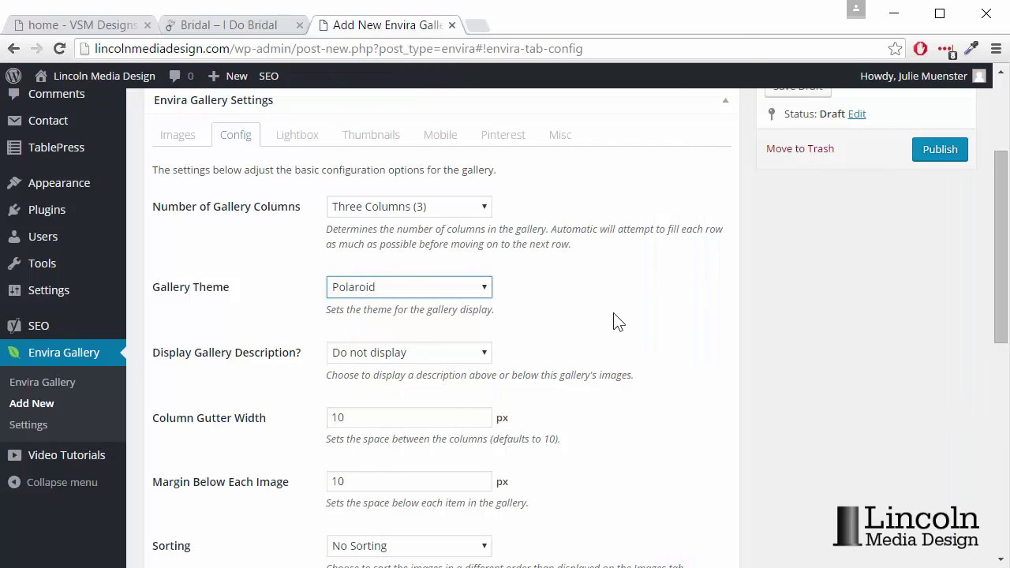
scroll(618, 321, down, 1)
scroll(618, 326, down, 1)
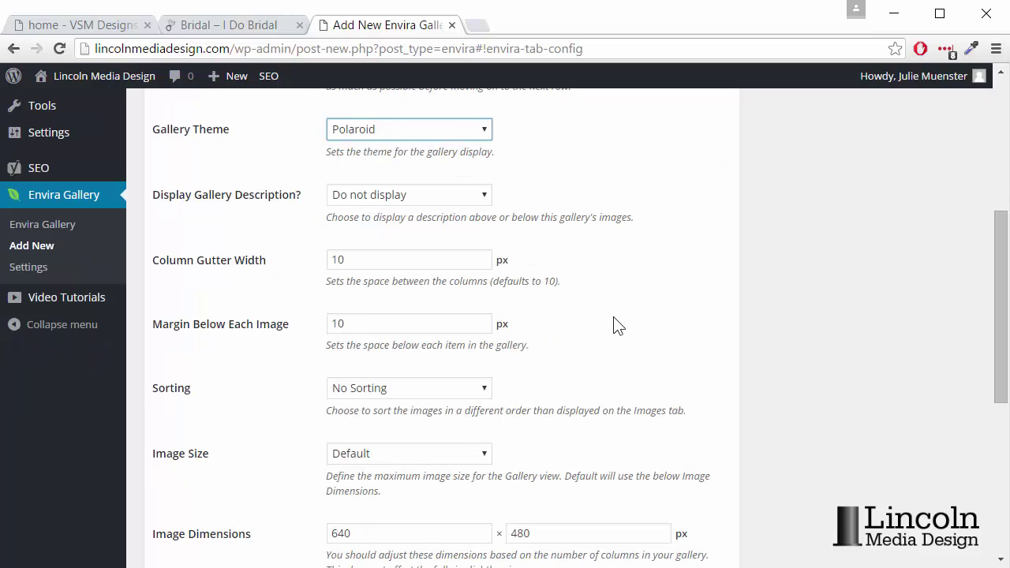
scroll(615, 323, down, 2)
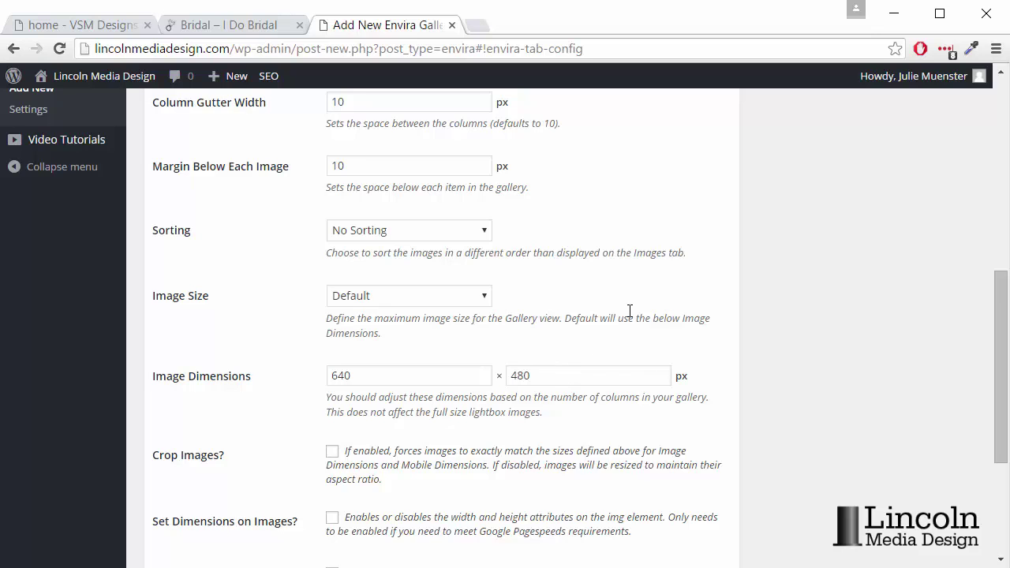
scroll(670, 307, down, 1)
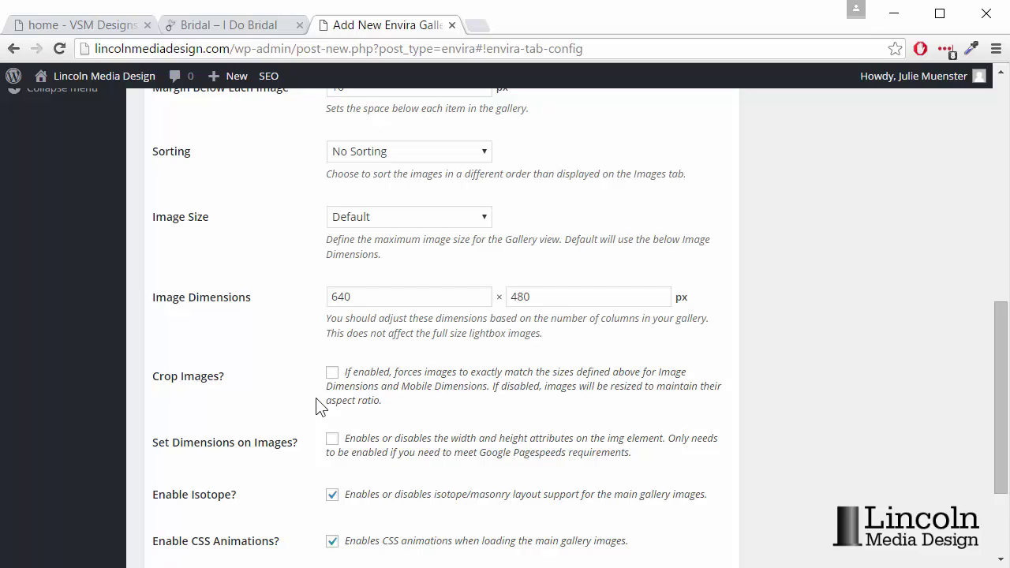
Browse the VSM Designs site gallery, then go back to the Boards of Distinction events page.
click(82, 25)
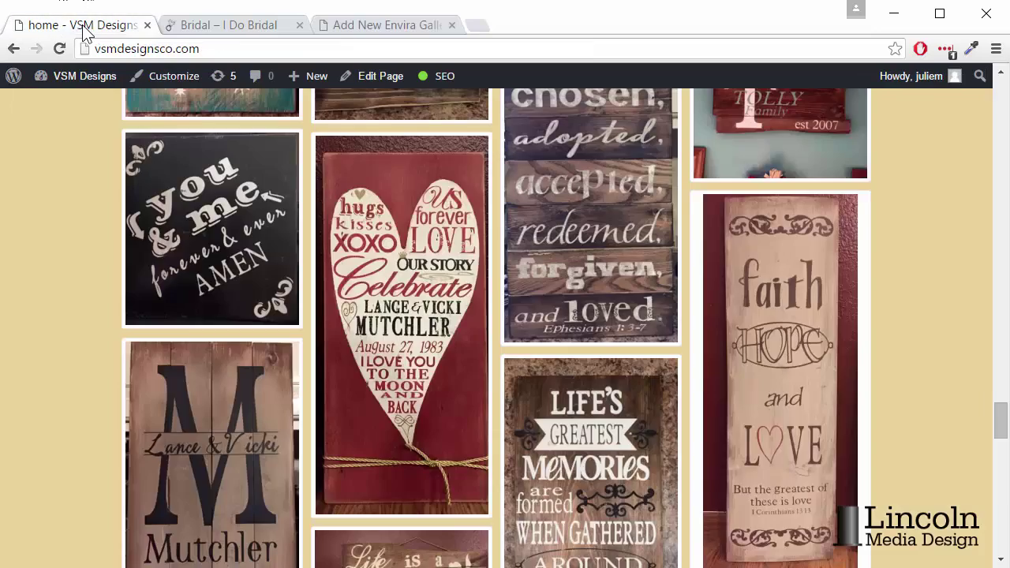
scroll(462, 350, up, 10)
scroll(462, 350, up, 3)
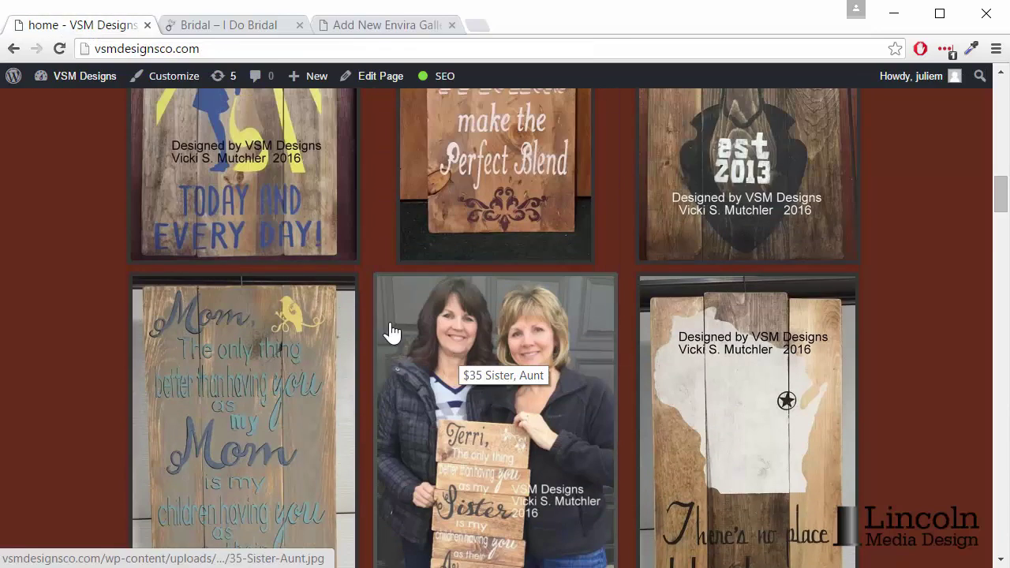
key(alt+Left)
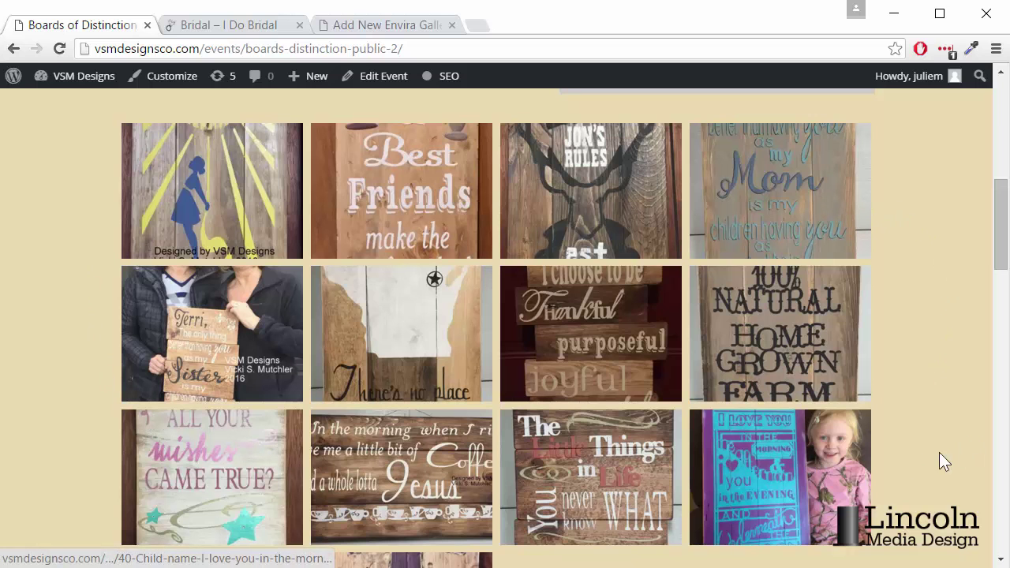
scroll(916, 471, down, 1)
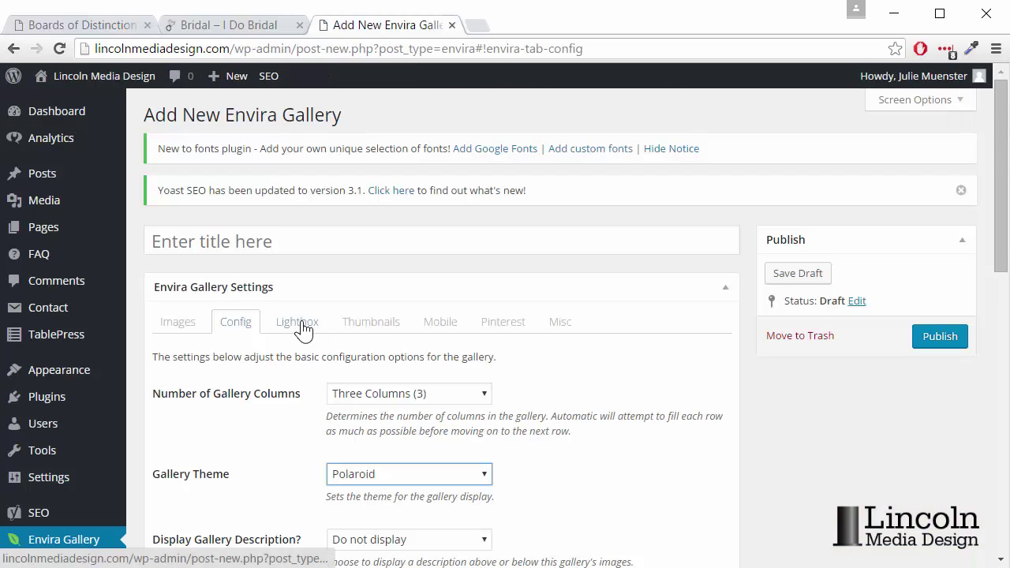
Enlarge the first I Do Bridal wedding dress photo in the gallery lightbox.
click(303, 325)
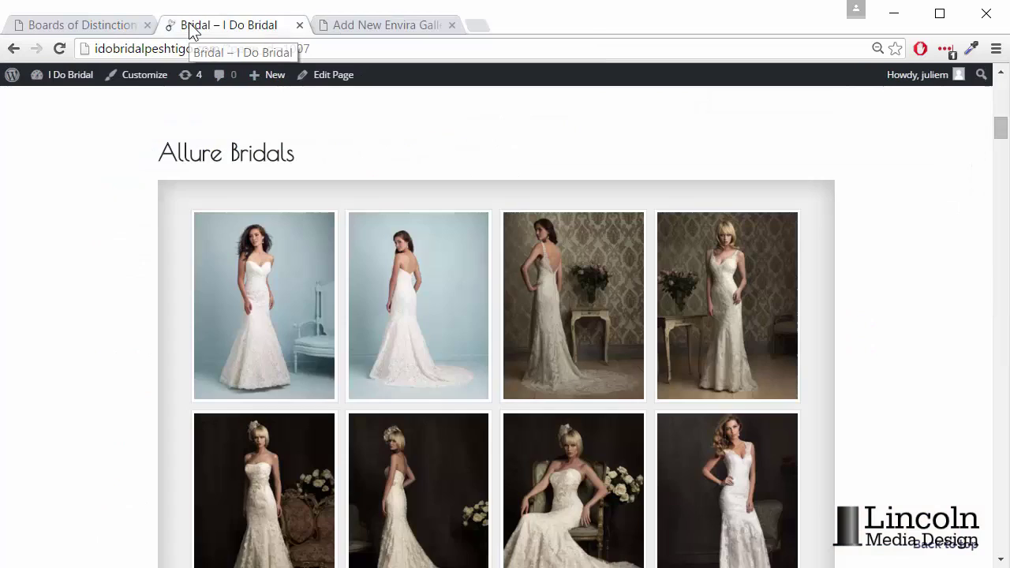
click(301, 330)
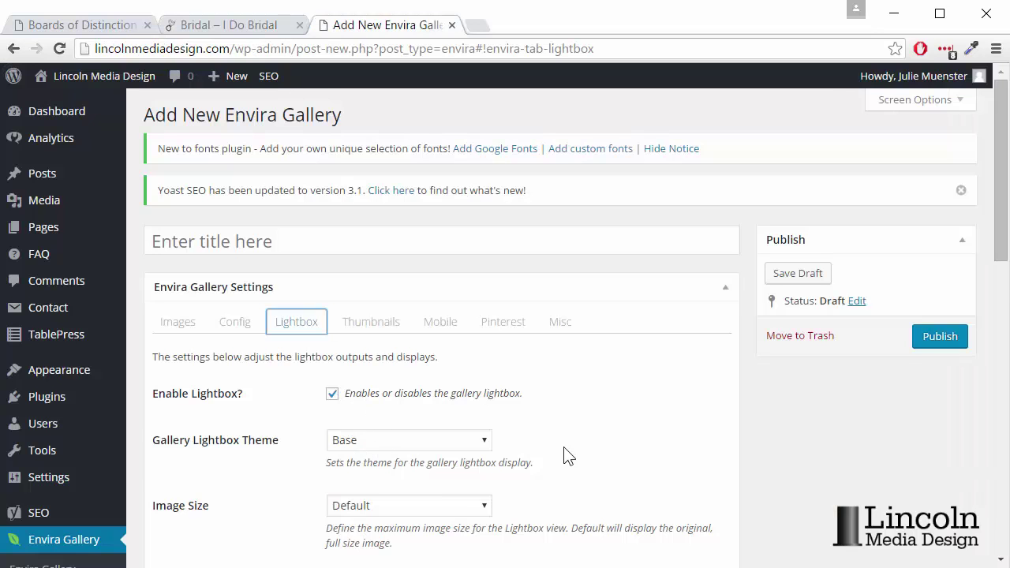
scroll(581, 454, down, 1)
click(487, 365)
click(493, 365)
scroll(571, 253, down, 3)
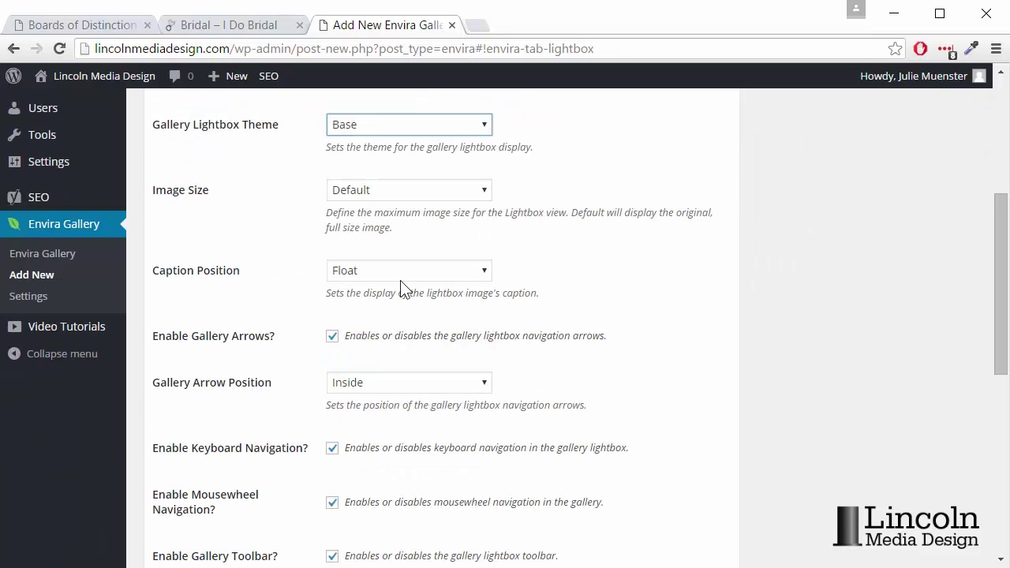
scroll(593, 383, down, 1)
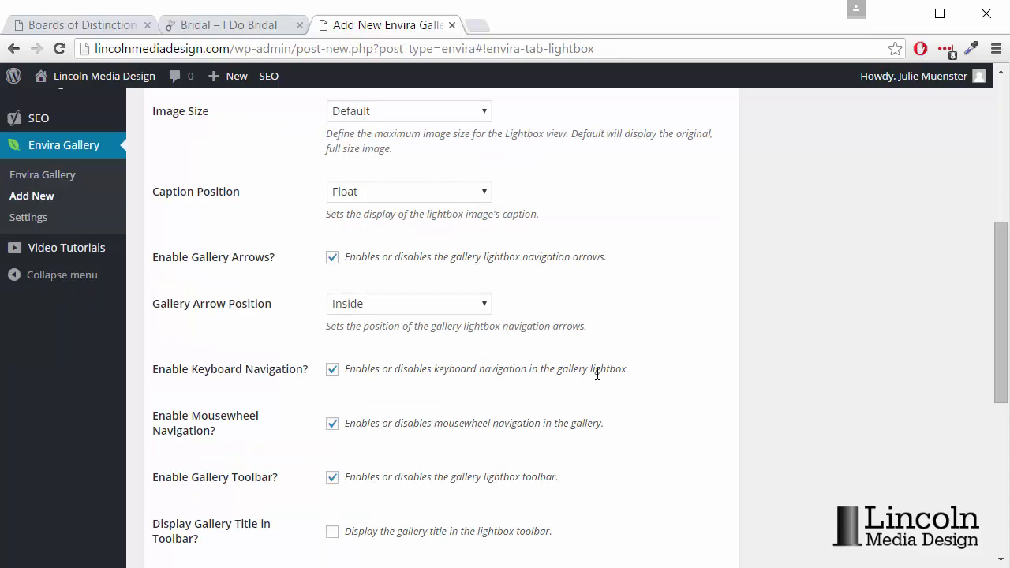
scroll(593, 381, up, 4)
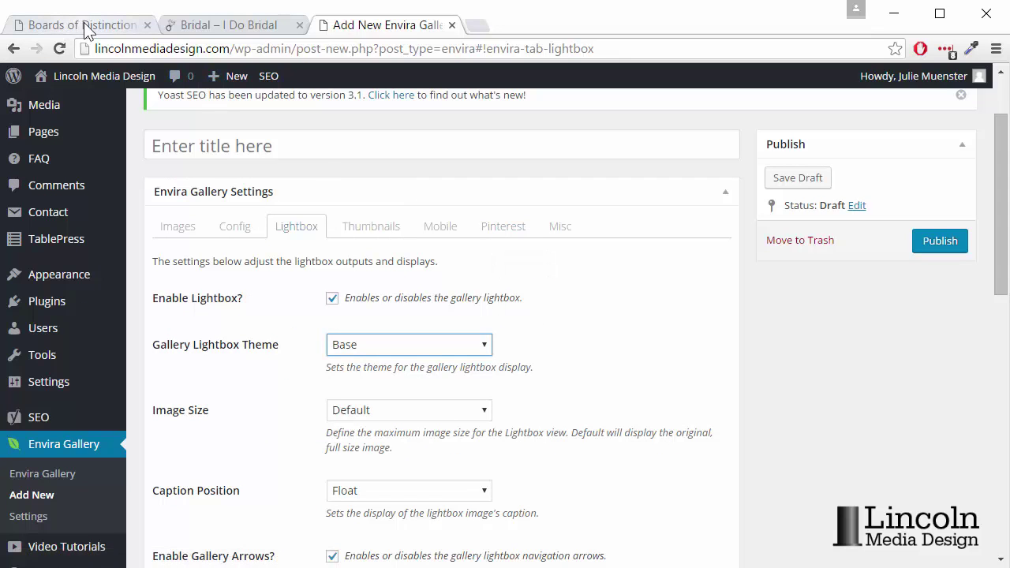
Show the bridal site's enlarged dress with its Pin it button, then return to the gallery's Pinterest settings.
key(ctrl+shift+Tab)
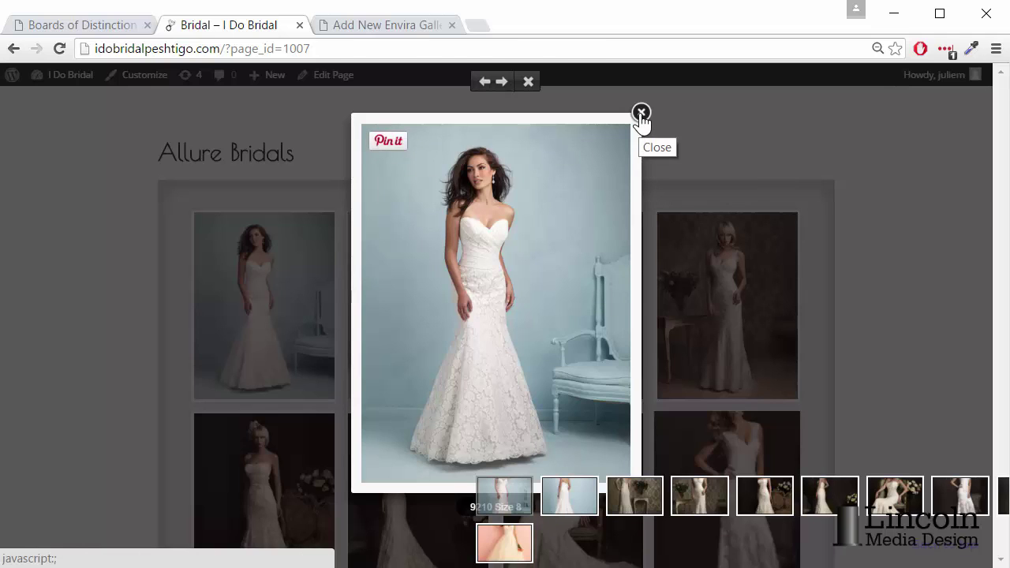
key(ctrl+Tab)
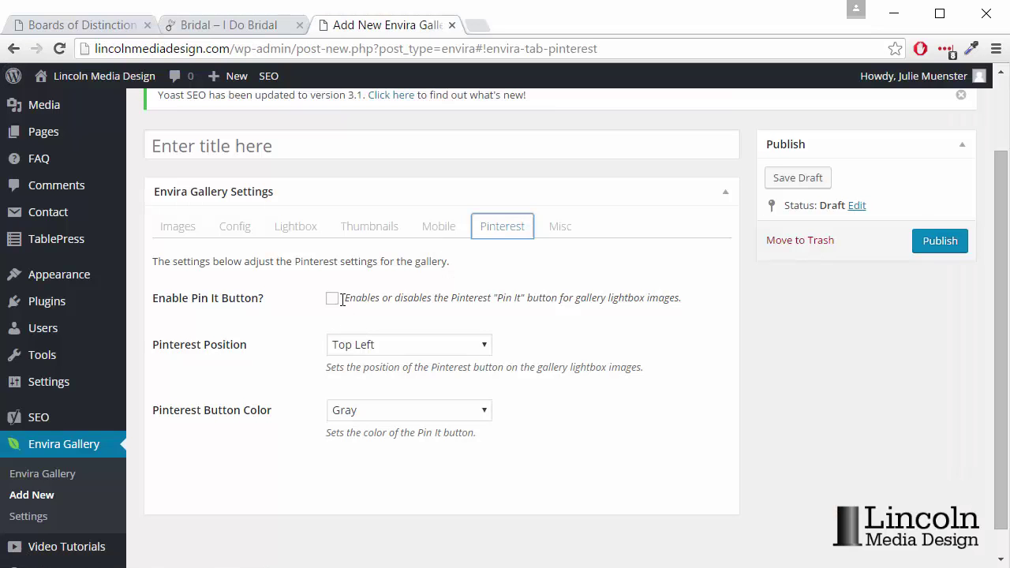
Enable the Pin It button and publish the gallery as 929, then dismiss the shortcode overlay.
click(332, 300)
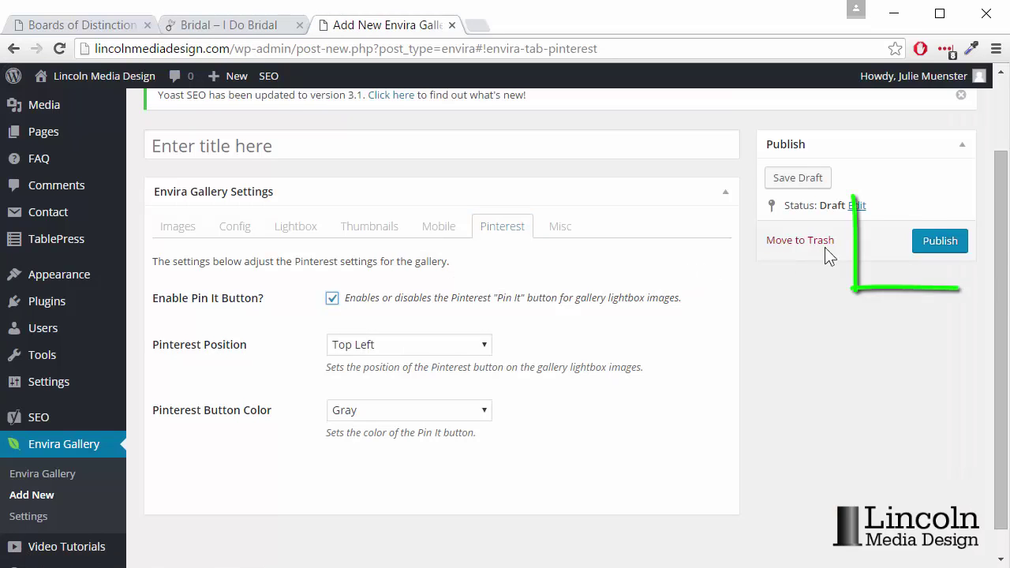
click(935, 241)
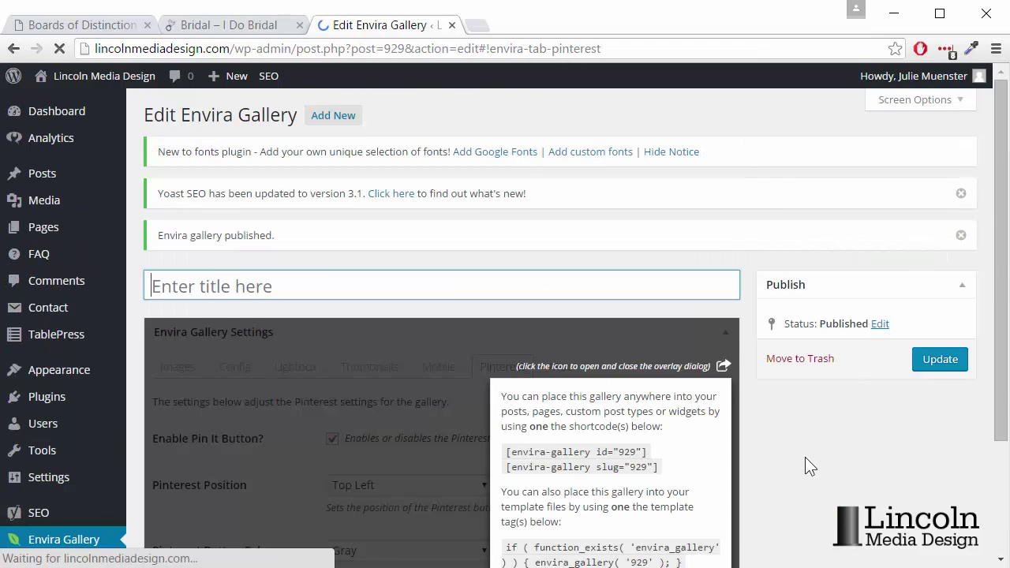
scroll(805, 466, down, 3)
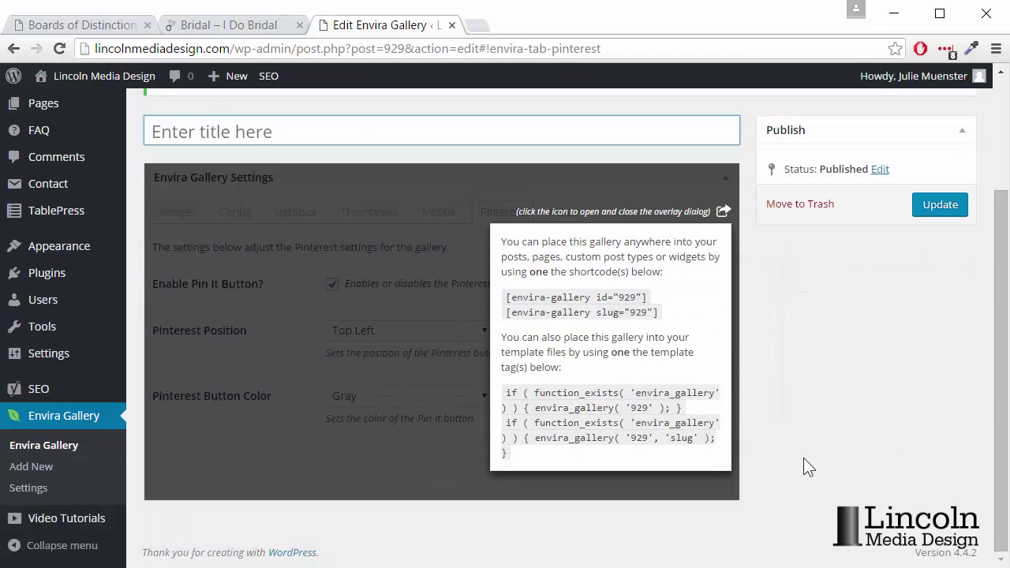
click(723, 210)
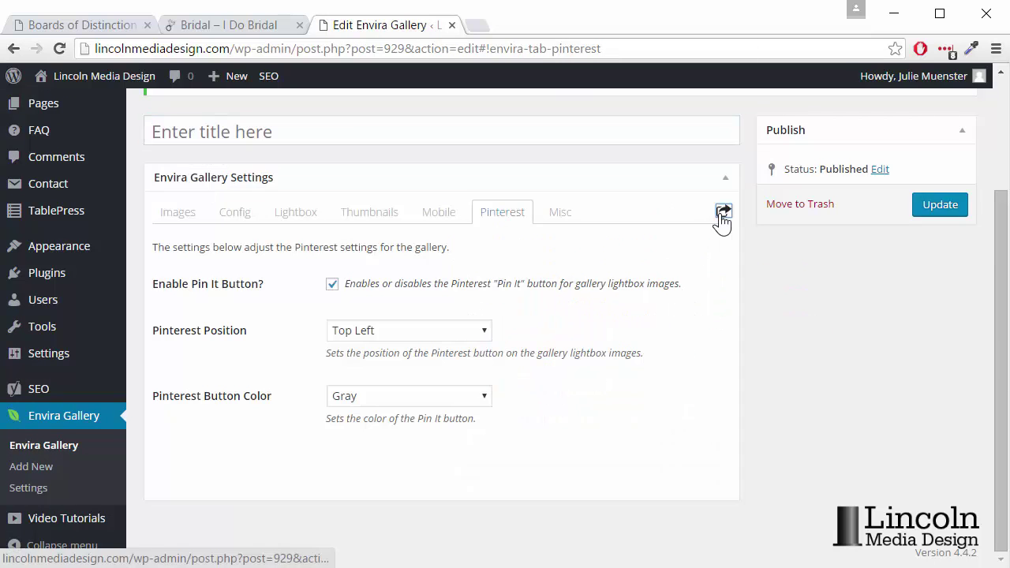
From the galleries list, title the untitled gallery 929 'Recent projects' and update it.
click(61, 445)
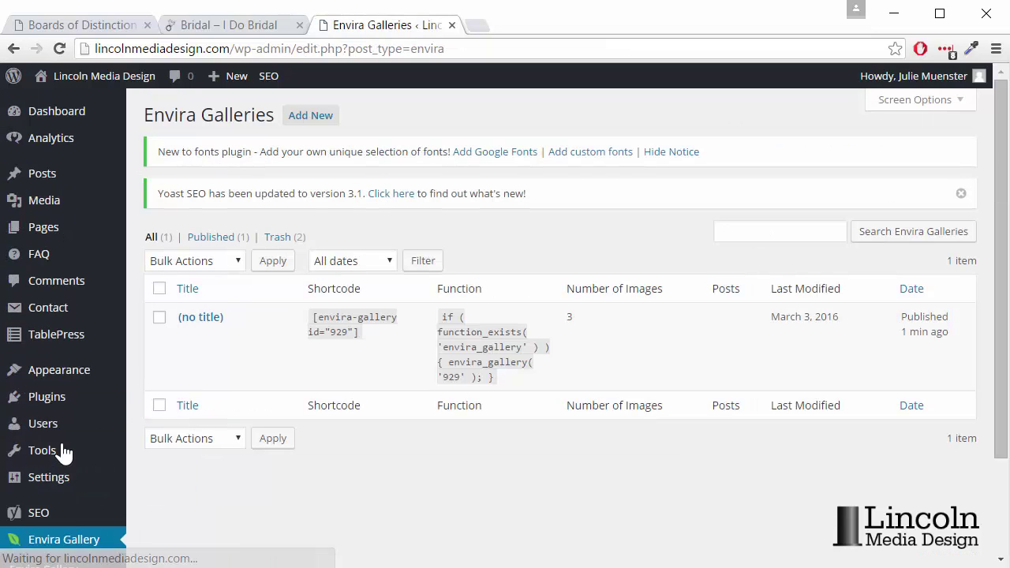
mouse_move(201, 330)
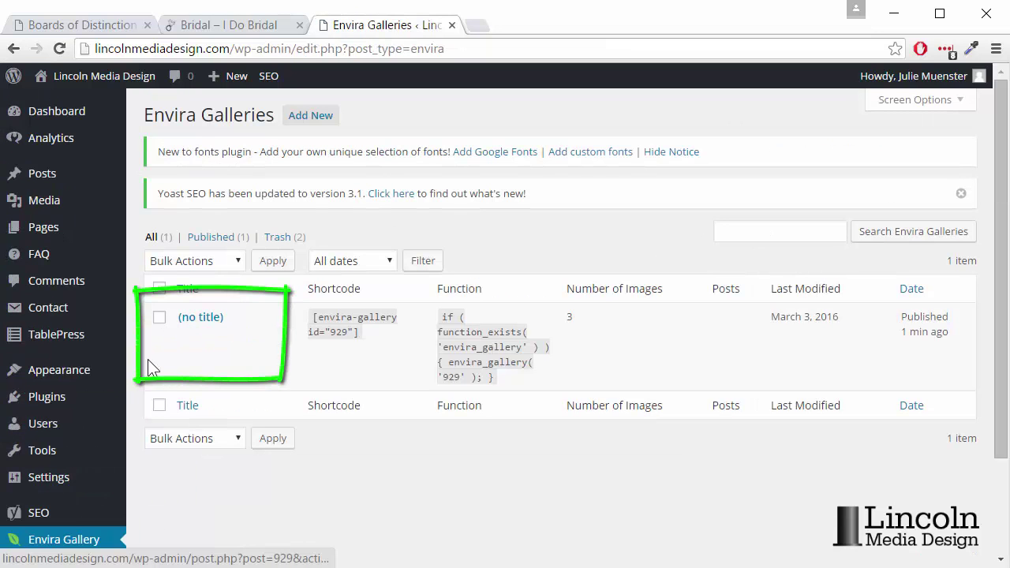
click(187, 336)
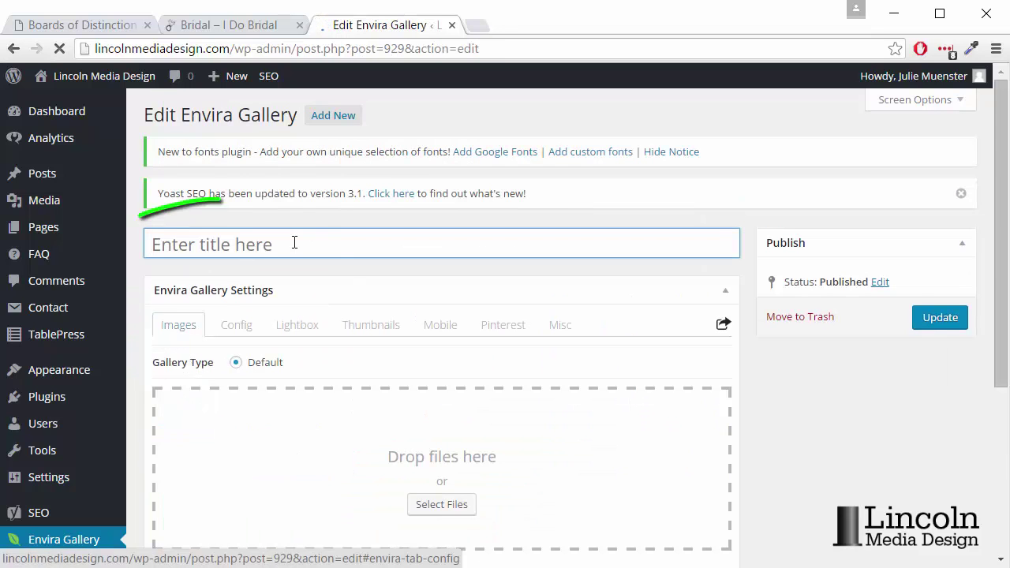
text(Re)
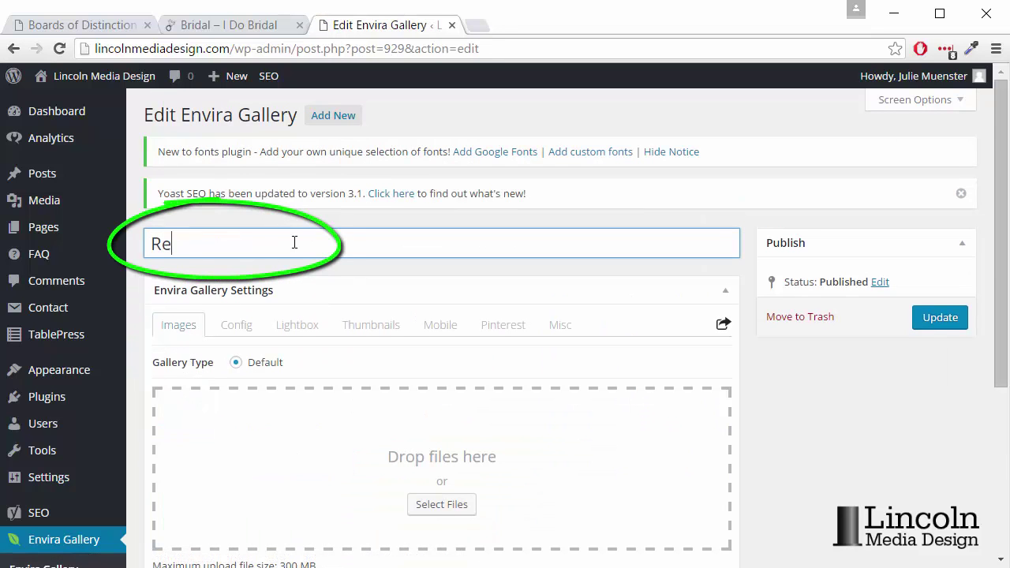
text(cent projects)
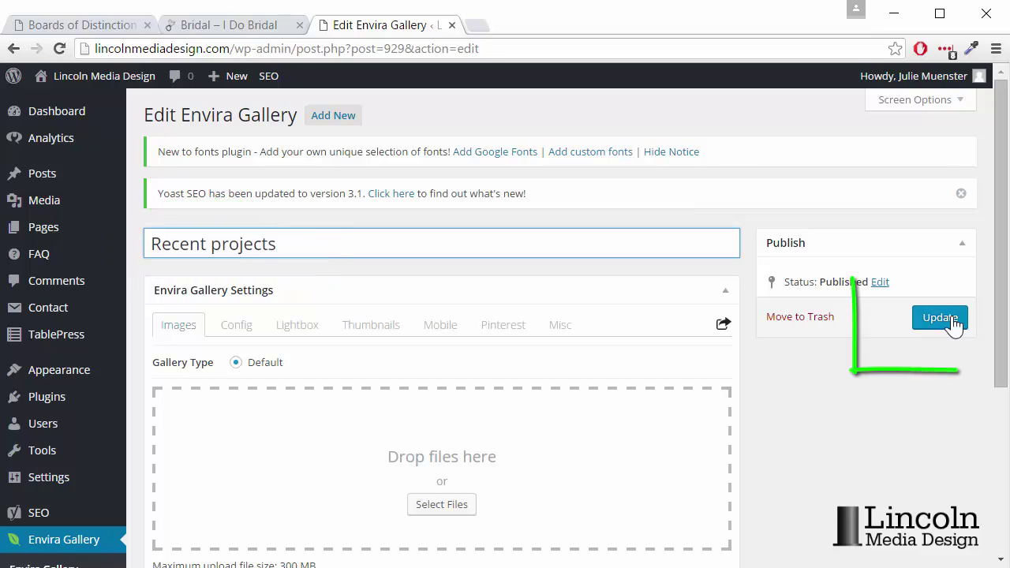
click(947, 317)
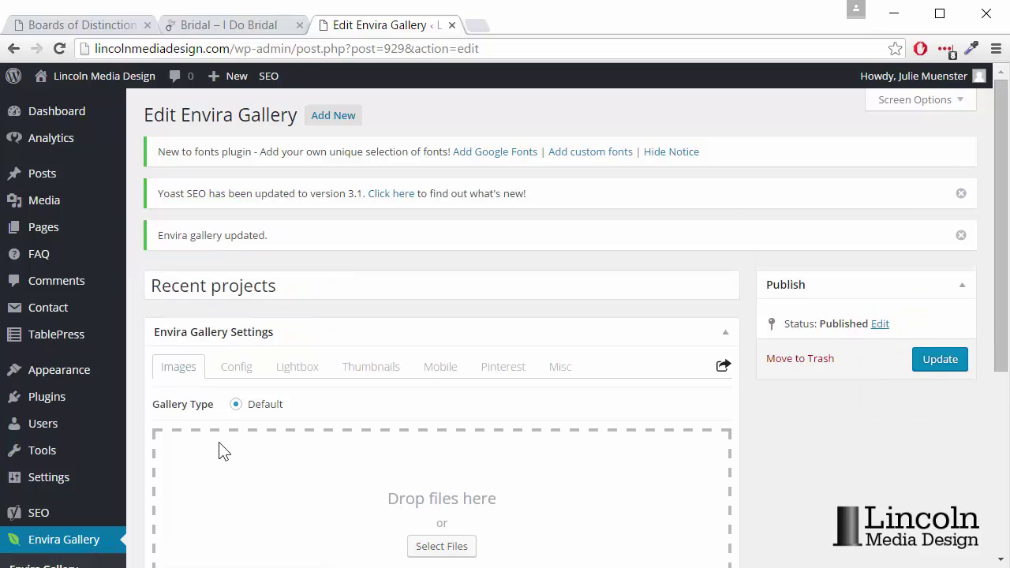